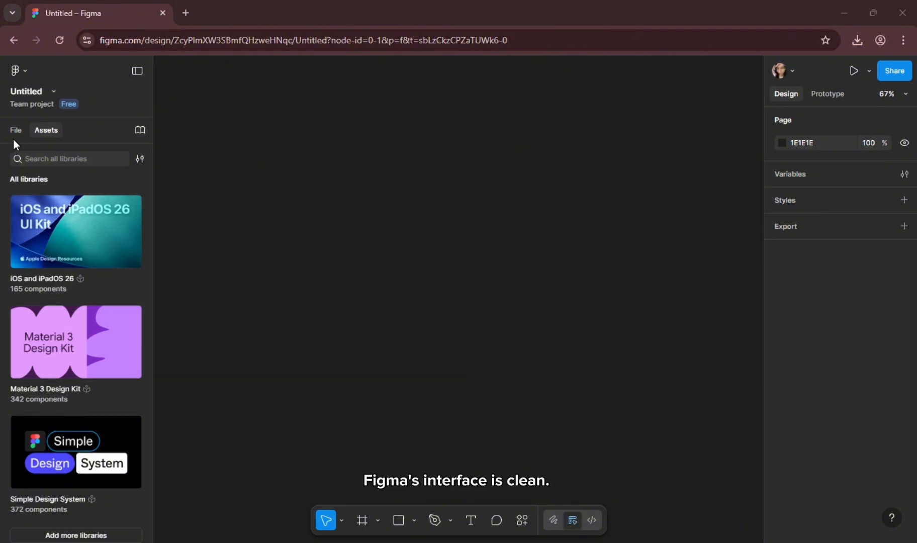
click(136, 70)
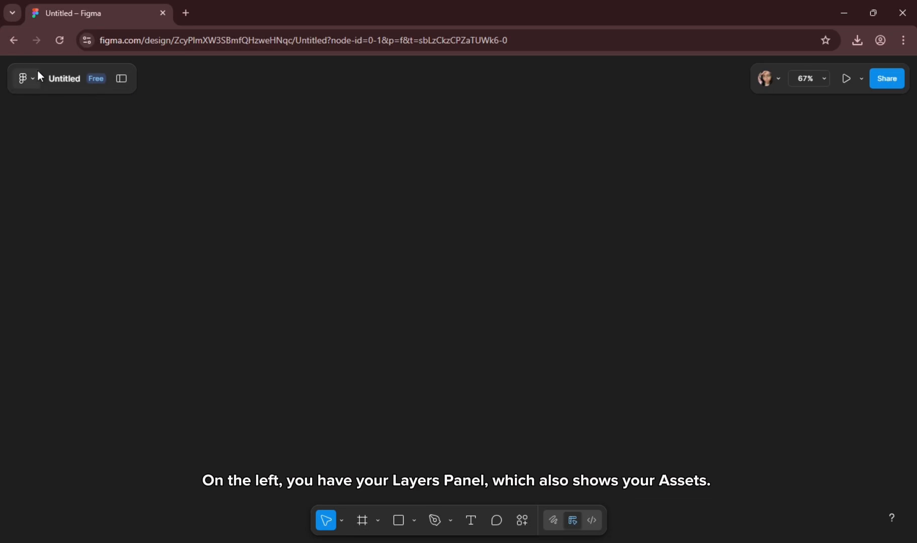
click(36, 80)
click(37, 81)
click(121, 79)
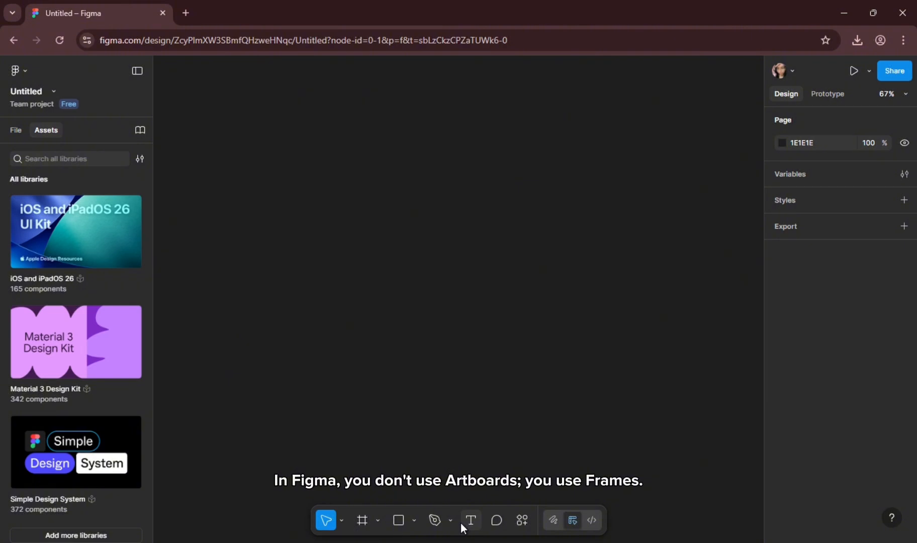
- Create a new frame from the iPhone 14 Plus phone preset
click(362, 521)
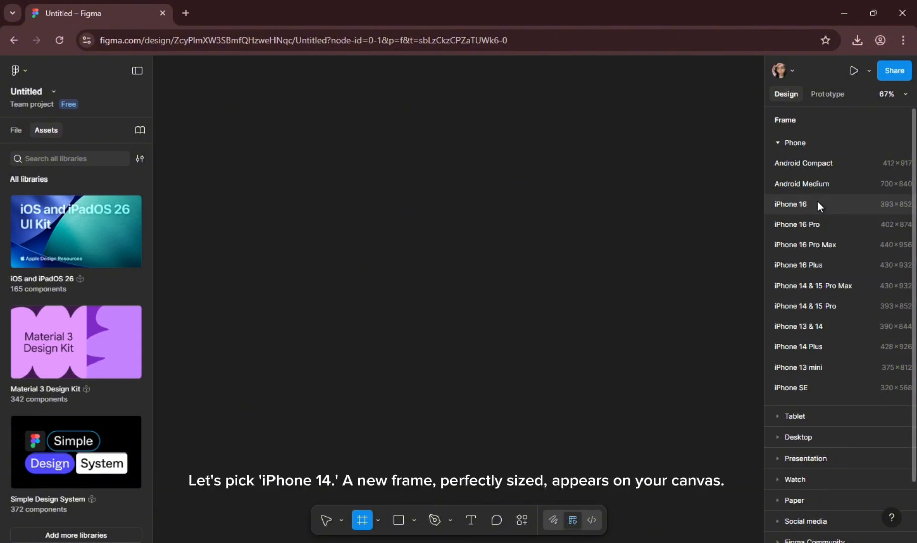
click(807, 336)
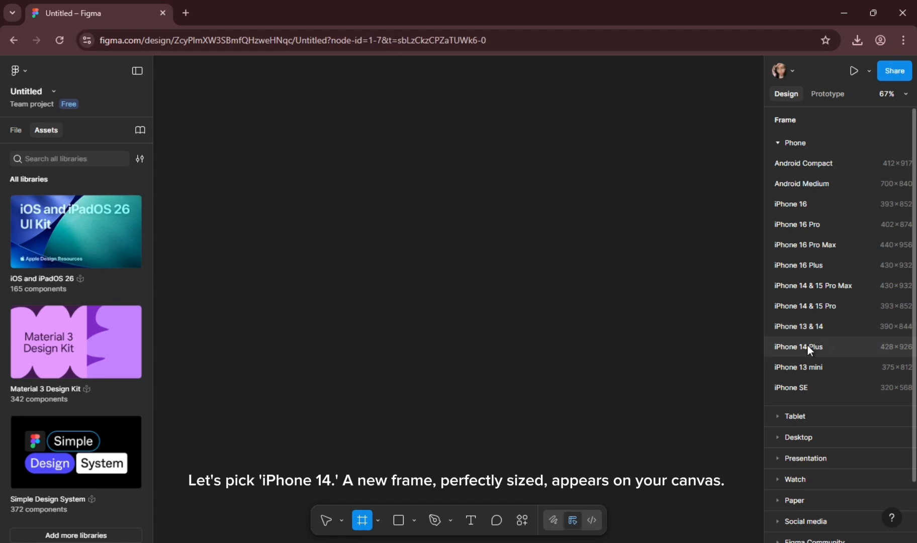
click(807, 346)
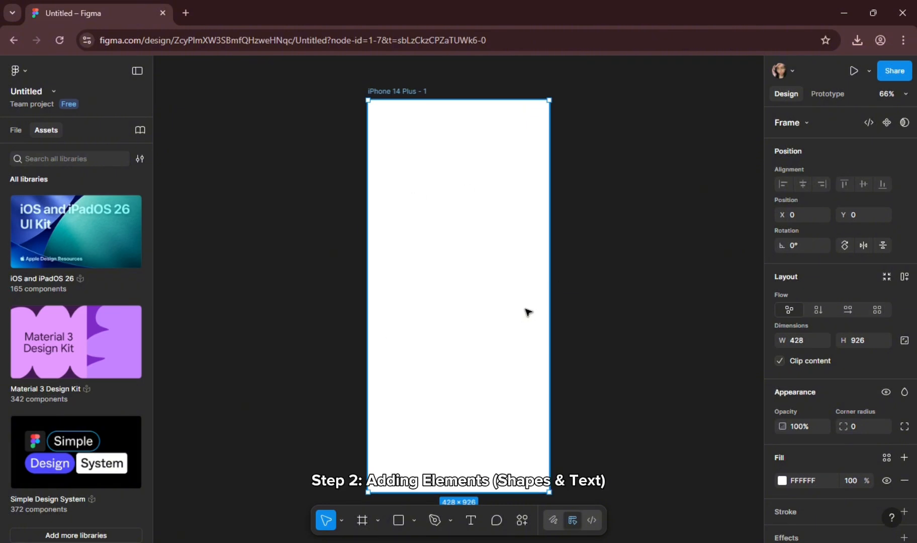
- Draw a status bar rectangle of about 428 × 90 near the top of the iPhone frame and fill it with blue 1860FB
click(399, 521)
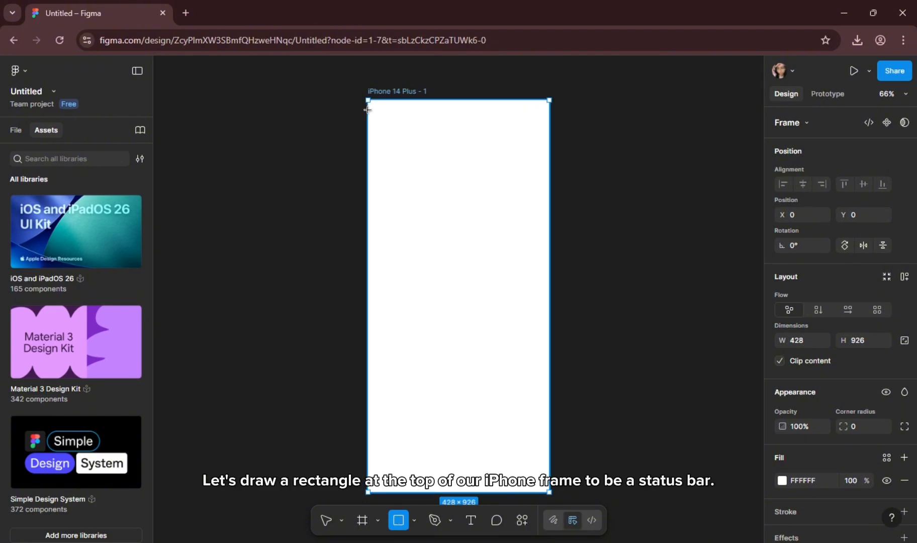
drag(368, 110, 552, 148)
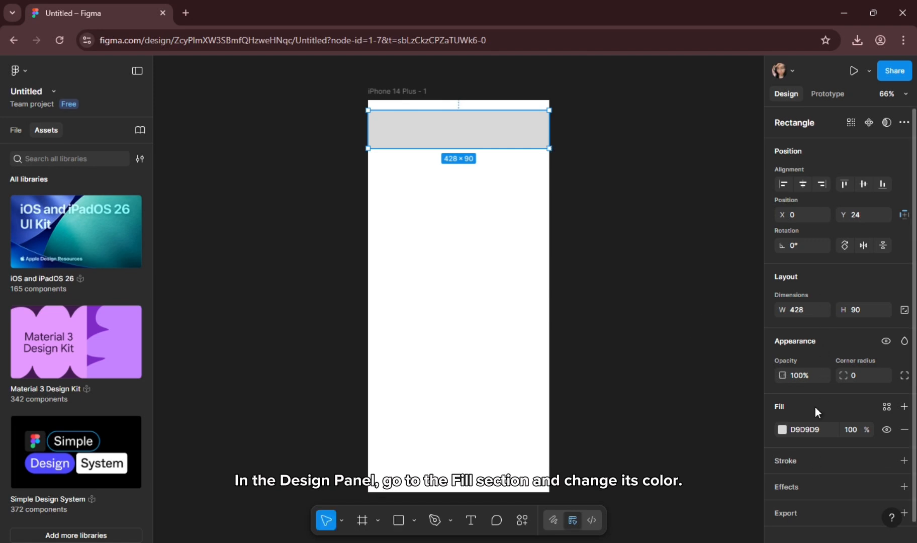
click(804, 431)
click(782, 429)
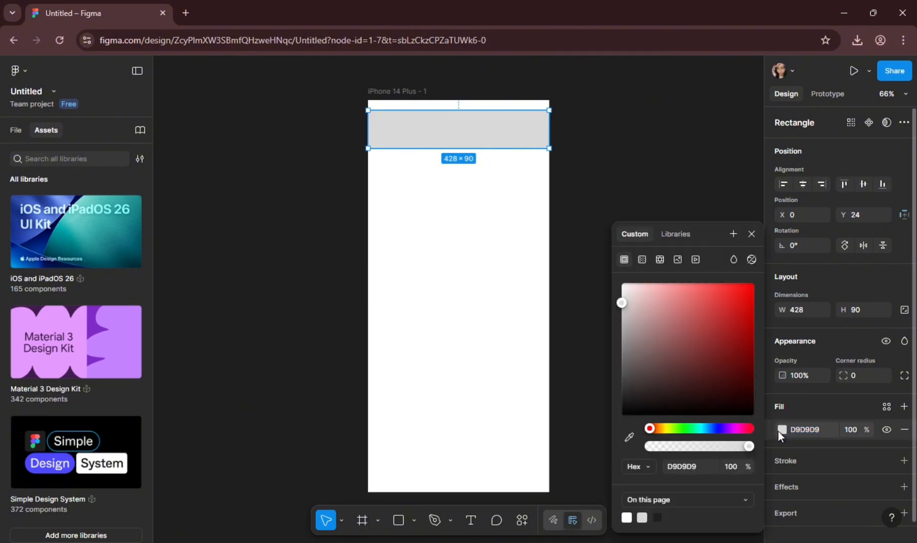
click(707, 293)
drag(708, 296, 740, 285)
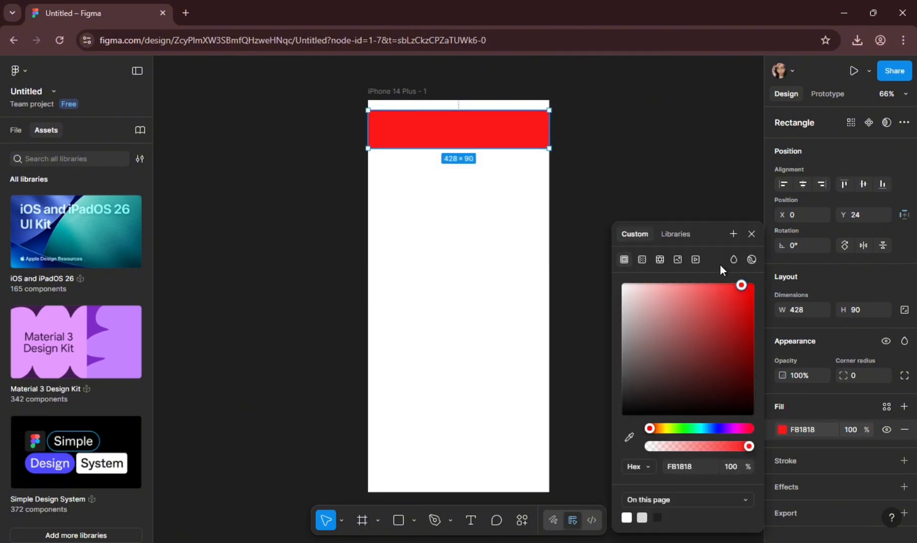
click(710, 428)
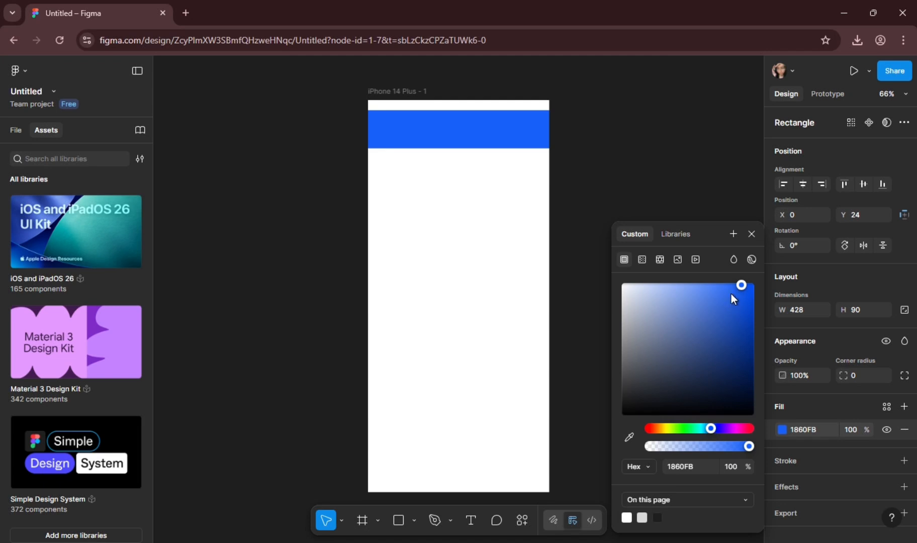
click(751, 234)
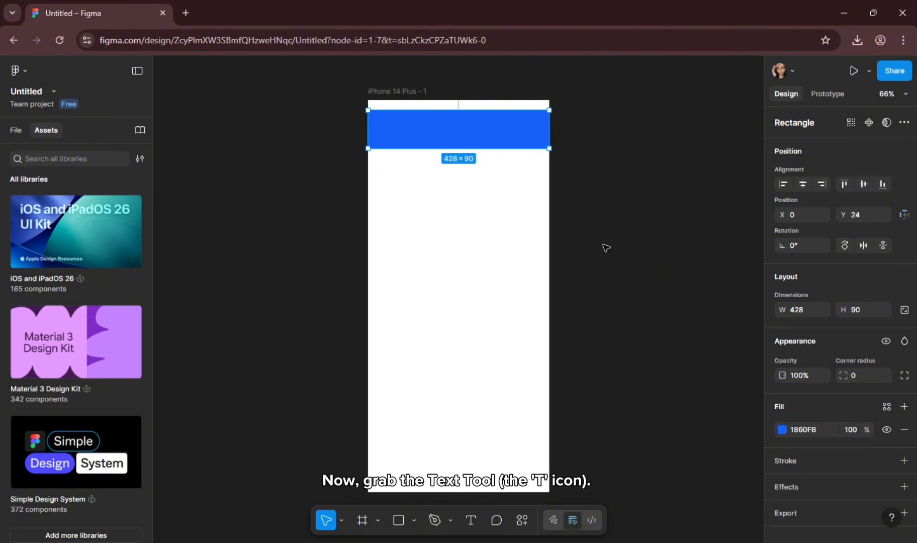
- Add the text WELCOME! on the blue bar
click(469, 523)
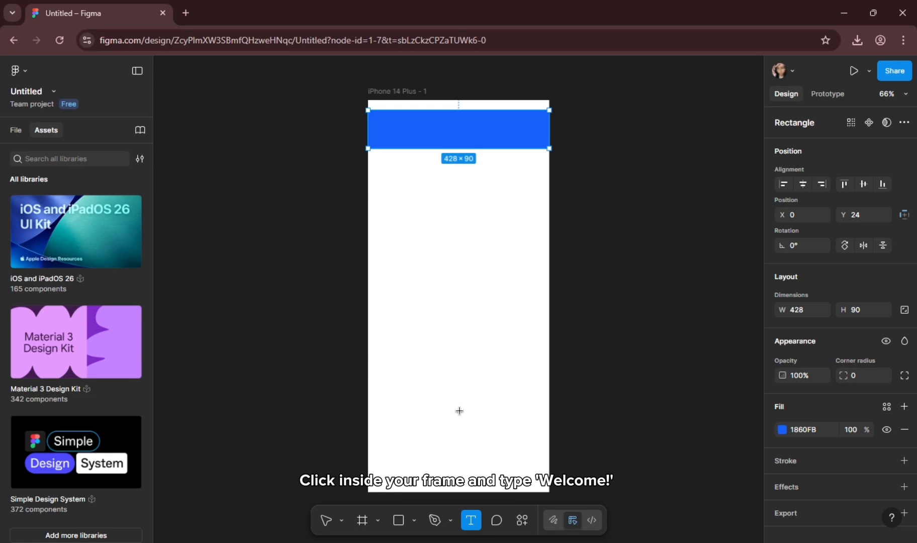
click(424, 130)
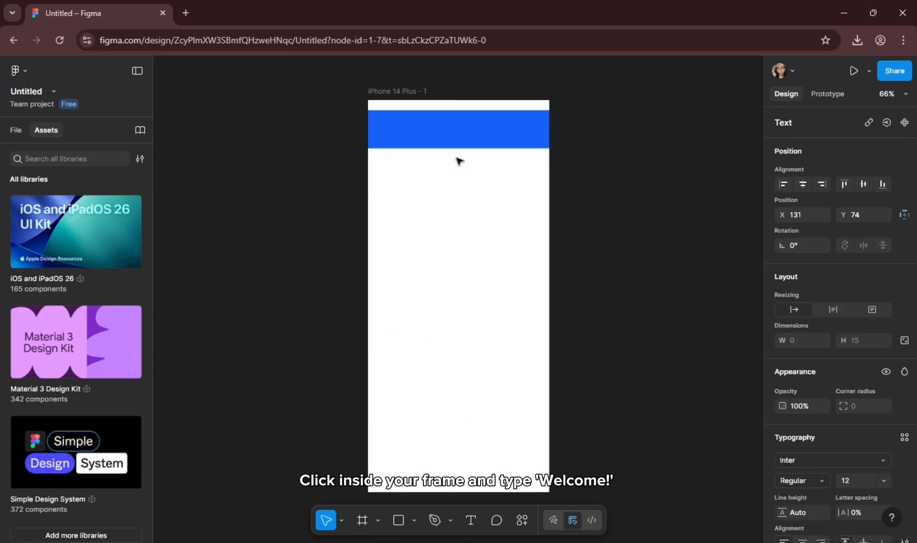
key(Caps_Lock)
text(WE)
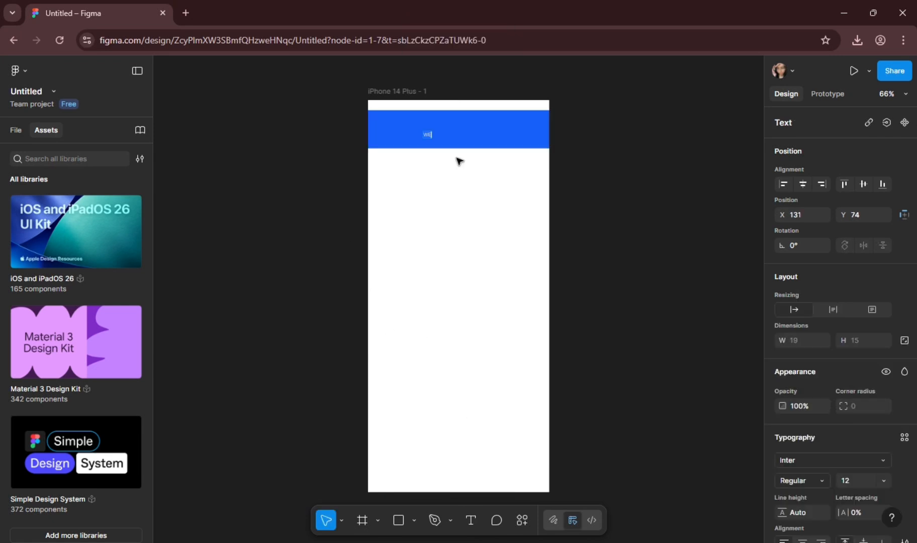
text(LCOME)
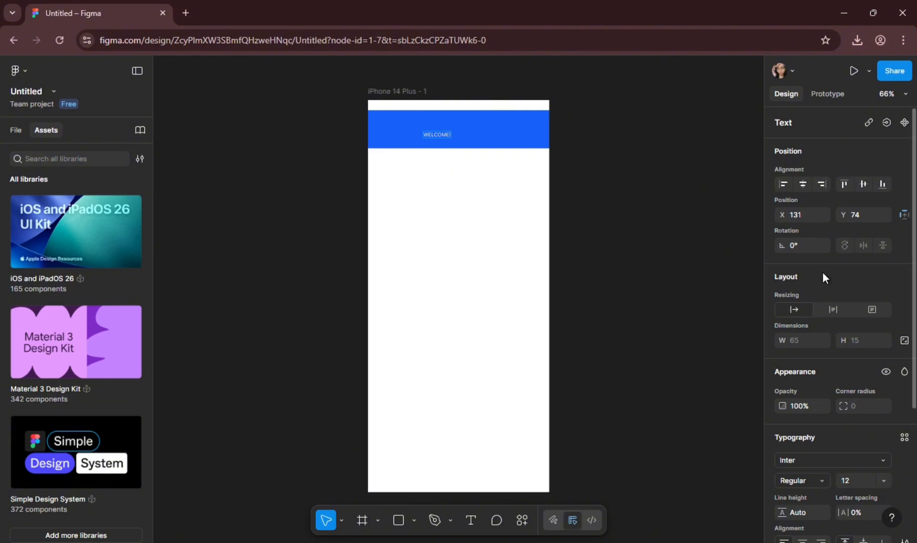
- Set the font size of the WELCOME text to 32
scroll(824, 460, down, 3)
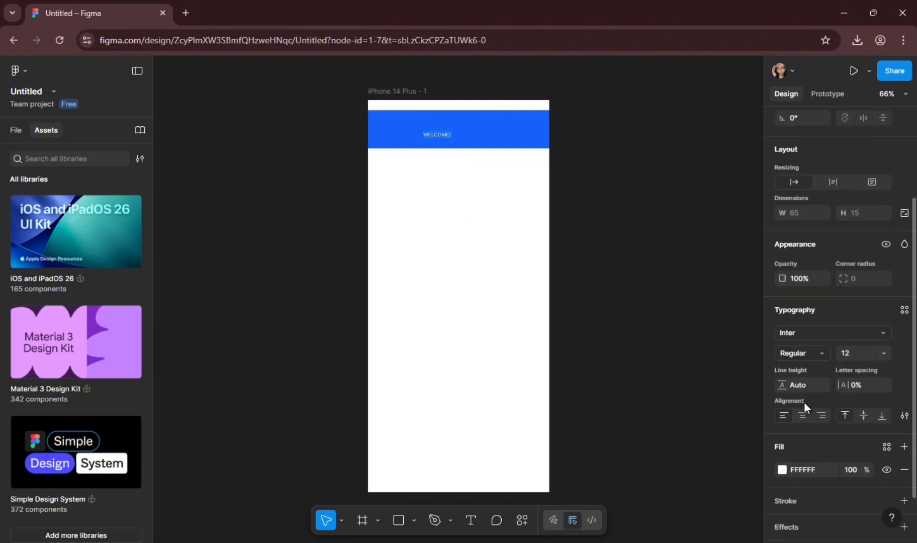
click(884, 353)
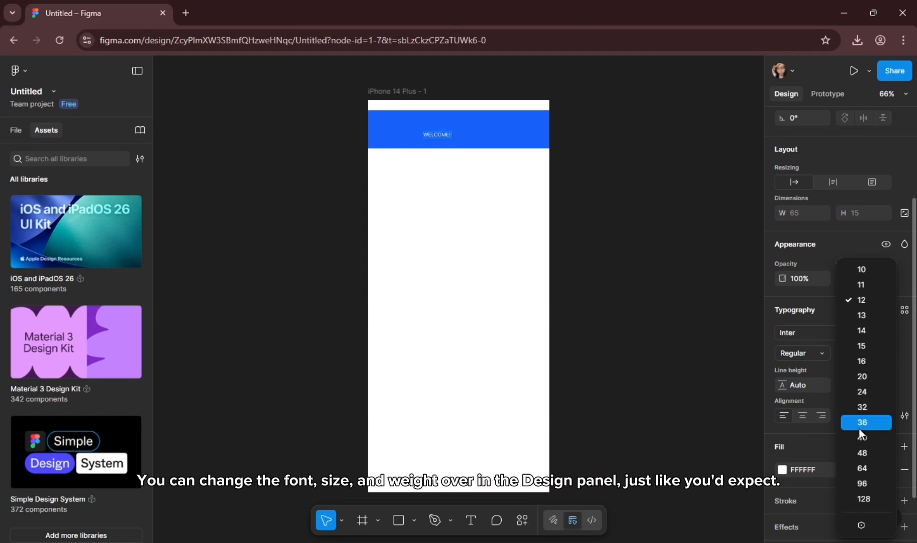
key(Escape)
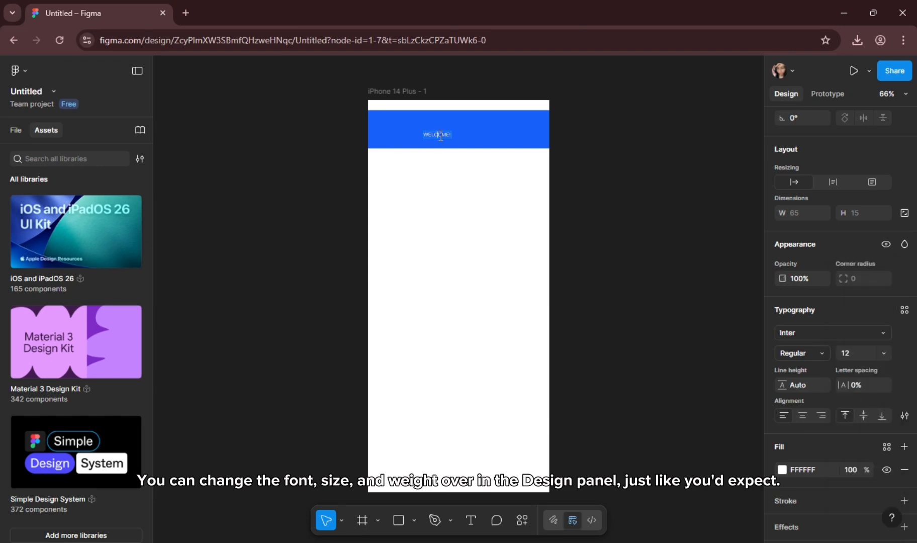
click(883, 353)
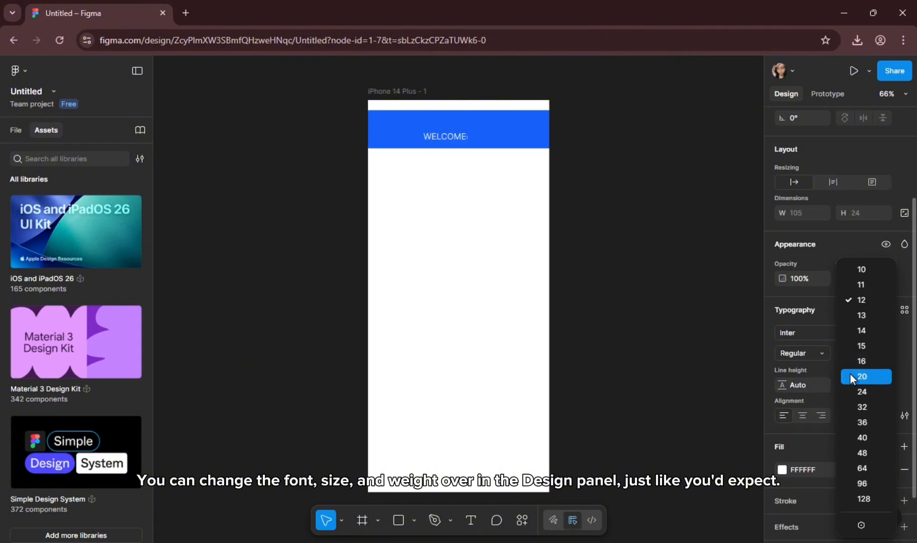
click(867, 404)
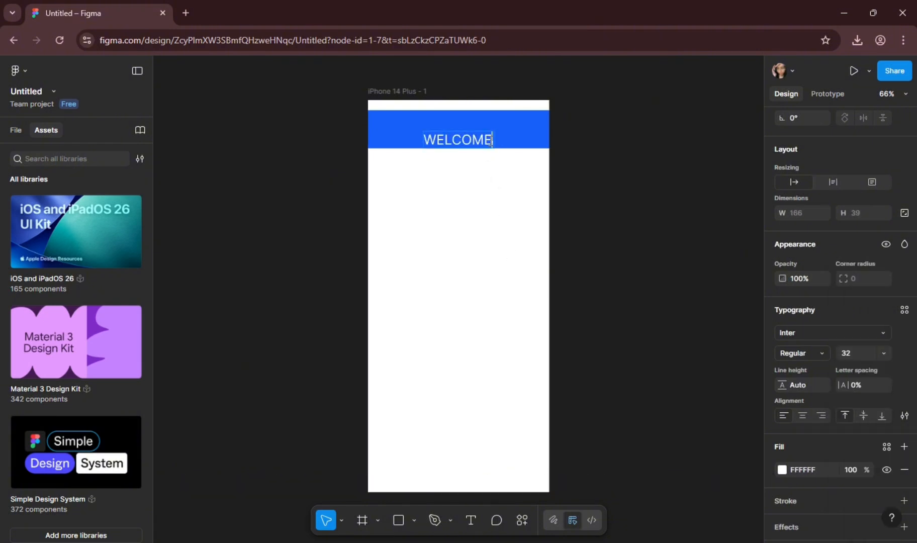
key(Escape)
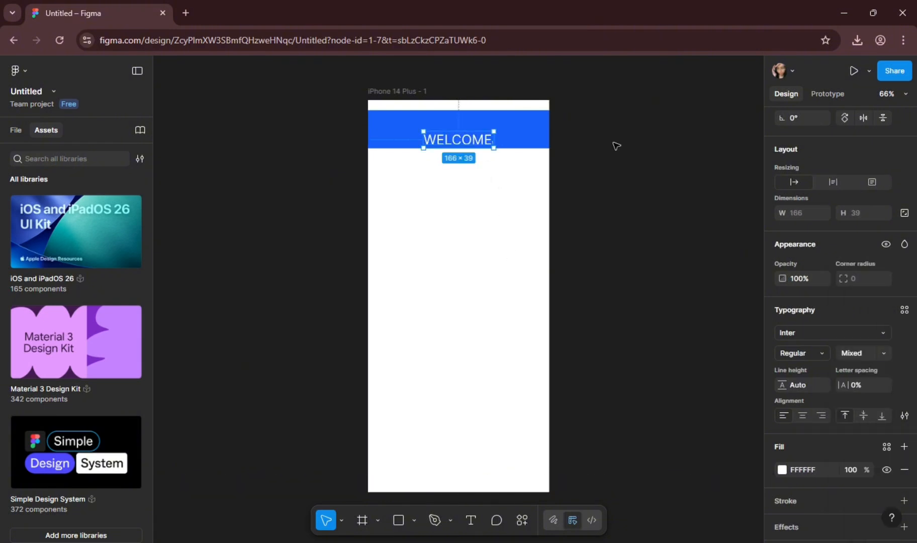
- Delete the exclamation mark after WELCOME and move the text toward the left part of the blue bar, centred vertically
double_click(488, 141)
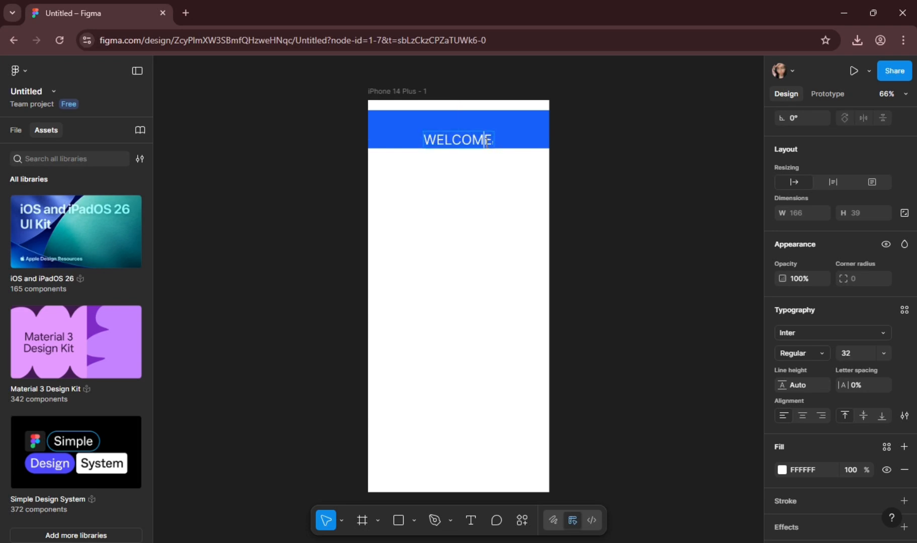
key(Right)
key(Right)
key(BackSpace)
click(594, 147)
drag(455, 140, 418, 135)
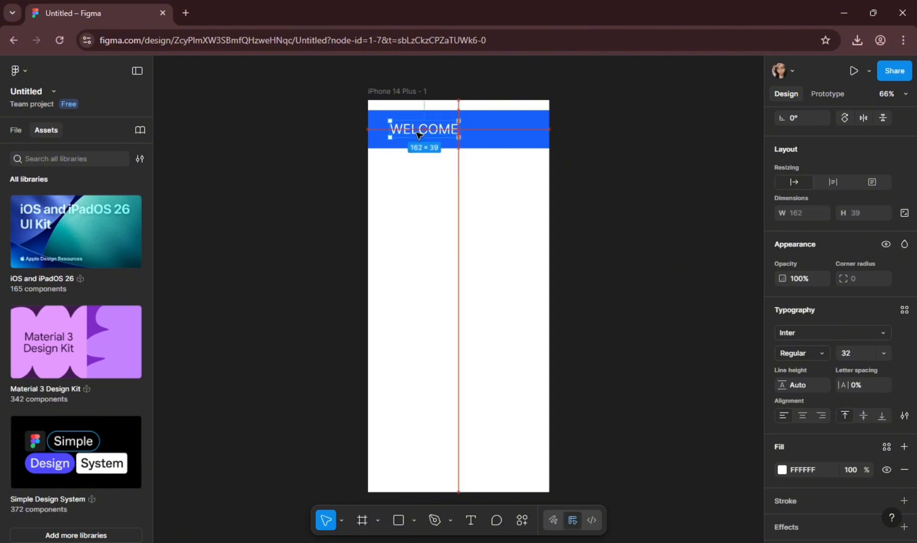
click(480, 315)
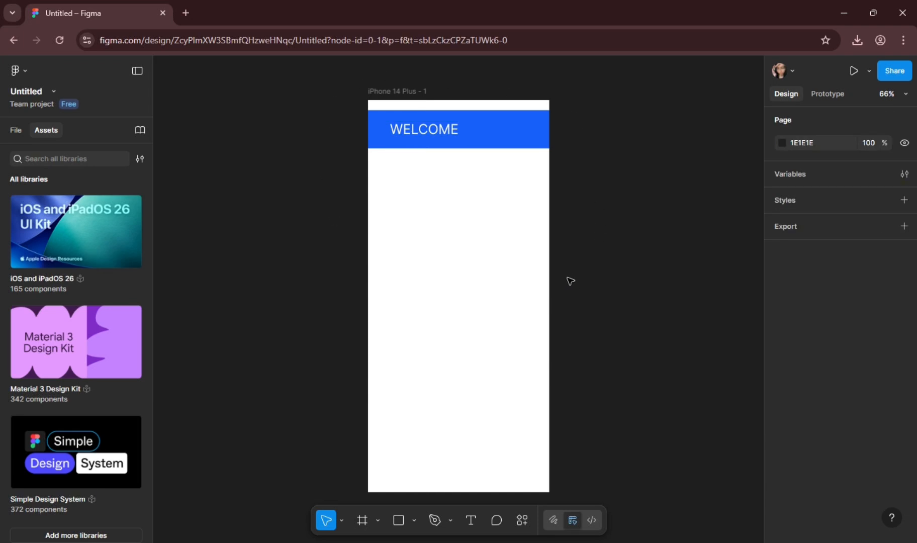
- Change the font weight of the WELCOME text to Black
click(447, 128)
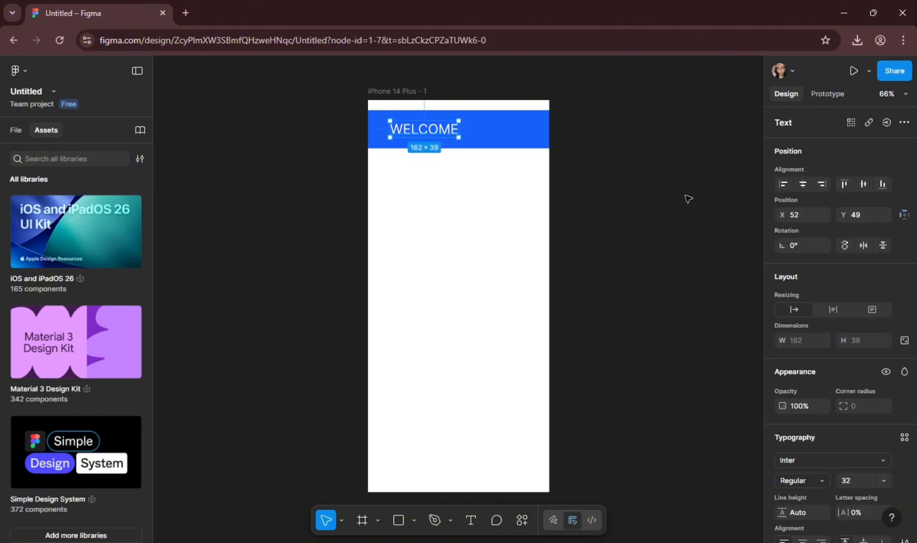
scroll(810, 420, down, 4)
click(824, 297)
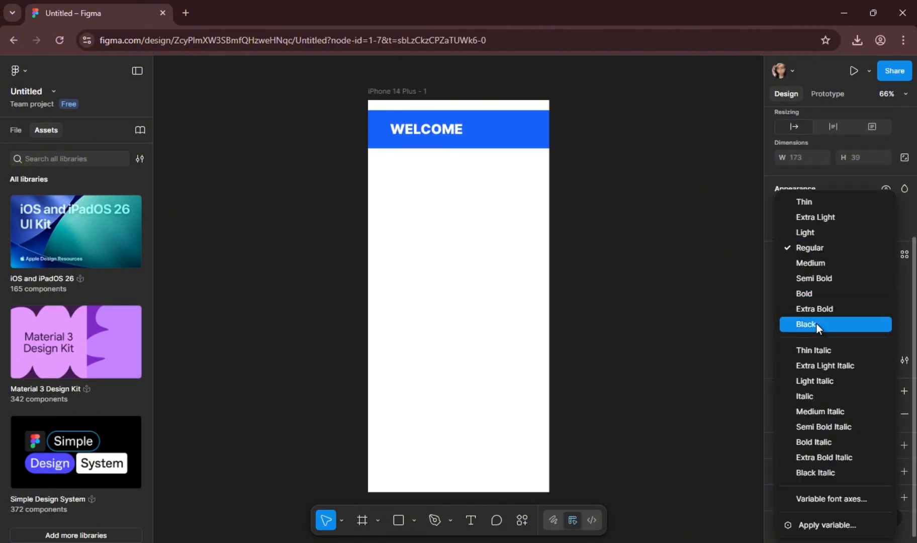
click(816, 323)
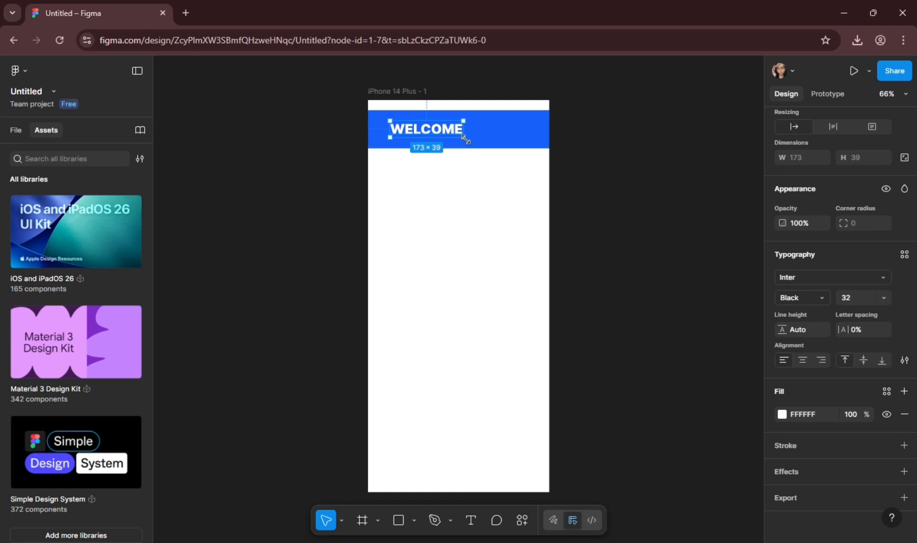
- Resize the WELCOME text box to about 178 × 32 and centre it horizontally on the blue bar
mouse_move(471, 136)
mouse_down()
mouse_move(471, 148)
mouse_move(462, 132)
mouse_move(473, 130)
mouse_up()
click(493, 151)
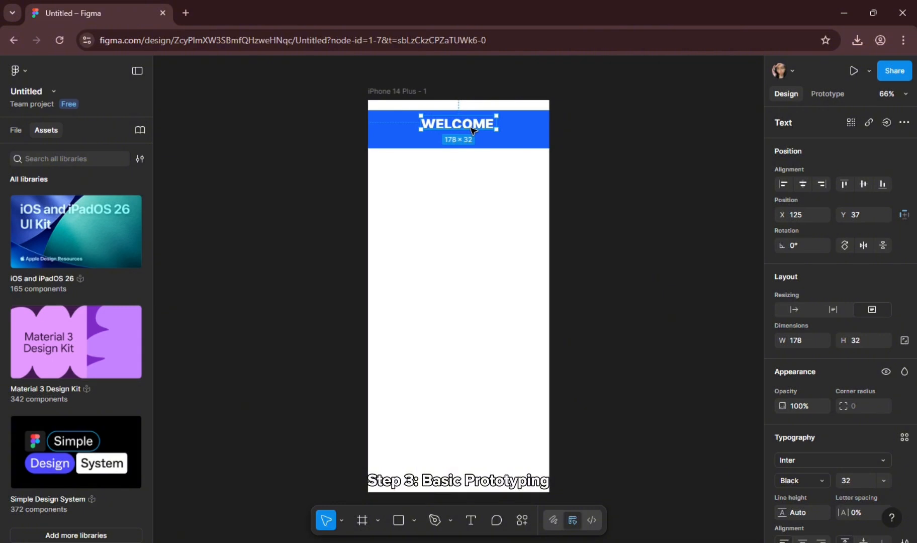
click(608, 149)
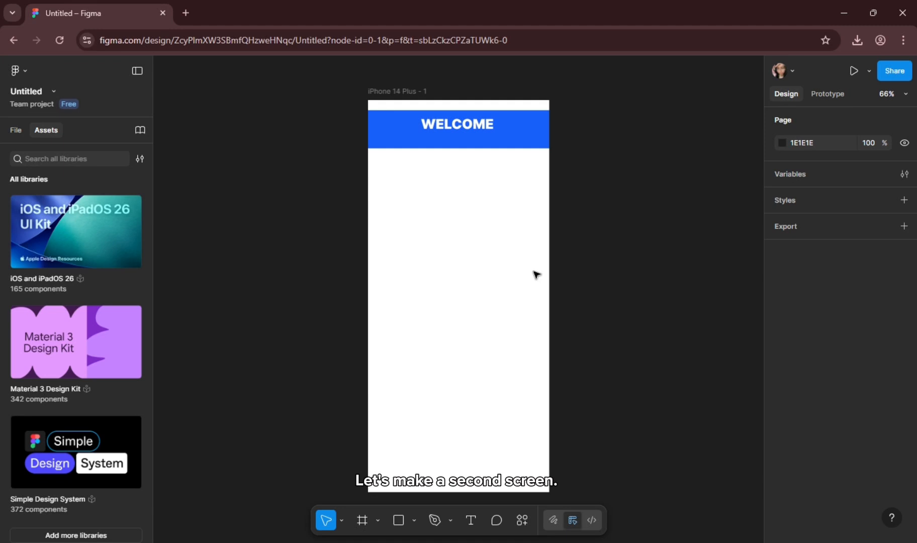
- Duplicate the iPhone 14 Plus frame and change the heading on the copy to SUCCESS!
click(374, 91)
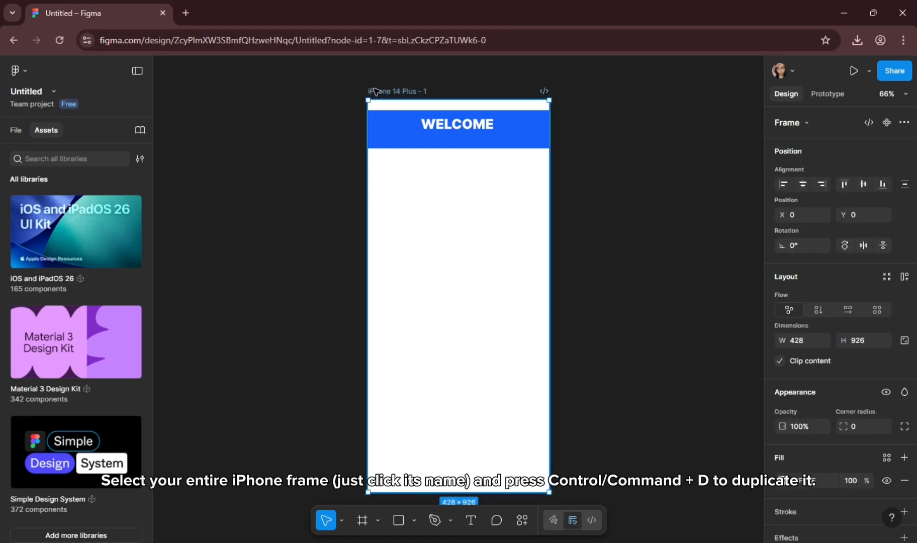
key(ctrl+d)
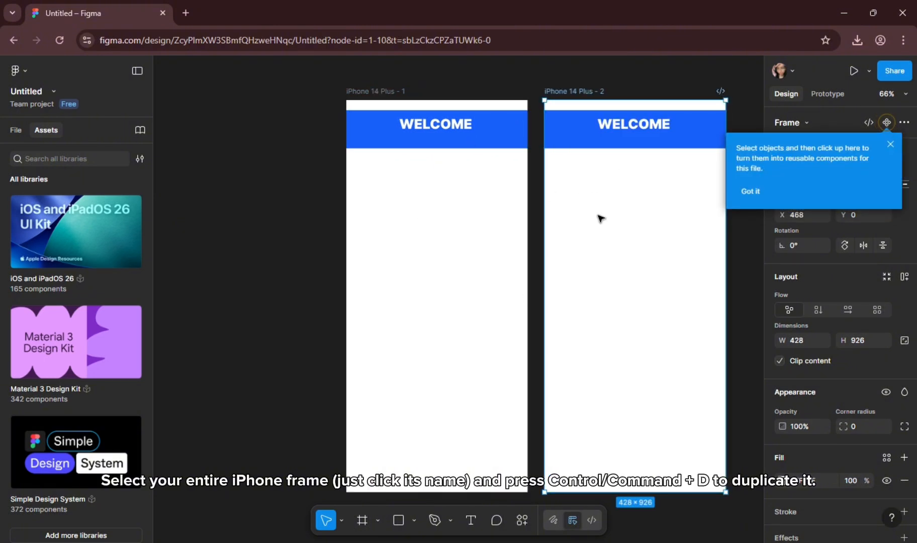
click(635, 127)
text(S)
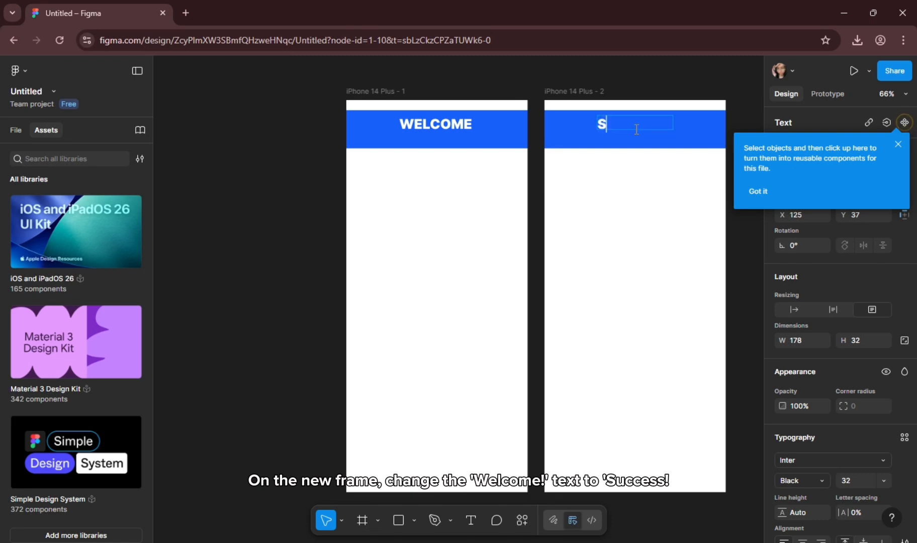
text(UCCESS!)
click(473, 125)
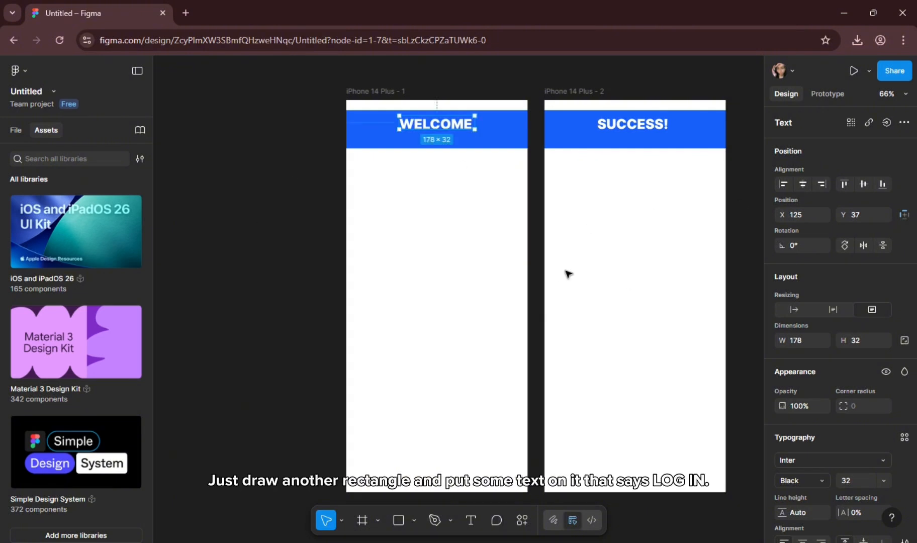
- Draw a rectangle about 102 × 28 in the lower-right part of the WELCOME screen's blue bar
click(490, 250)
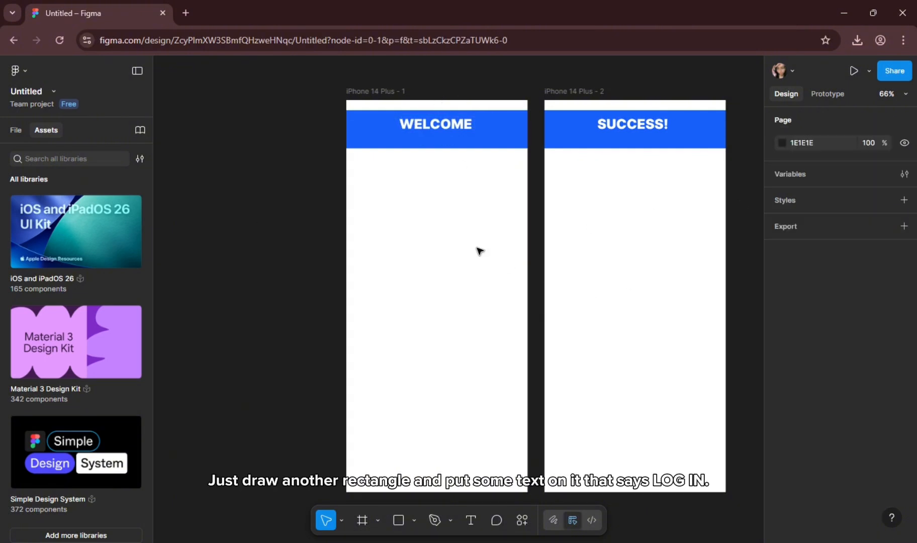
click(395, 515)
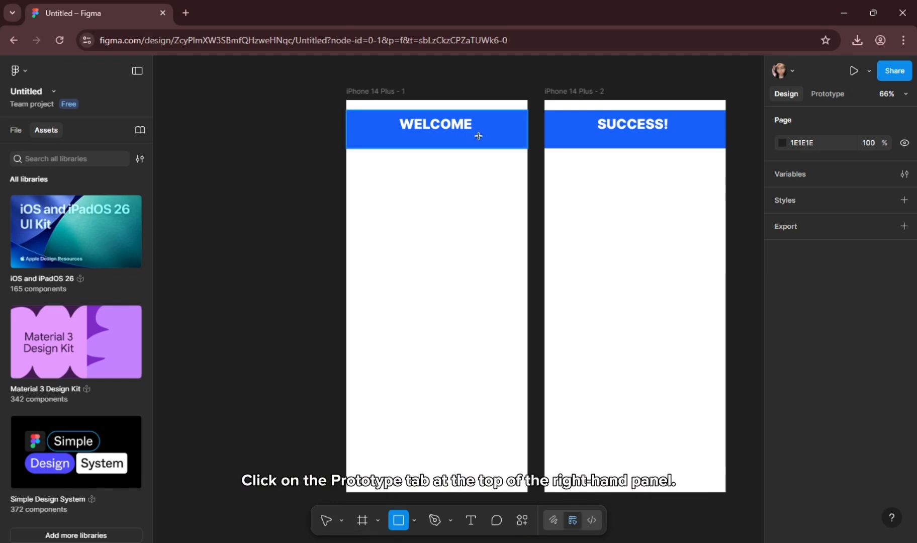
drag(478, 136, 522, 148)
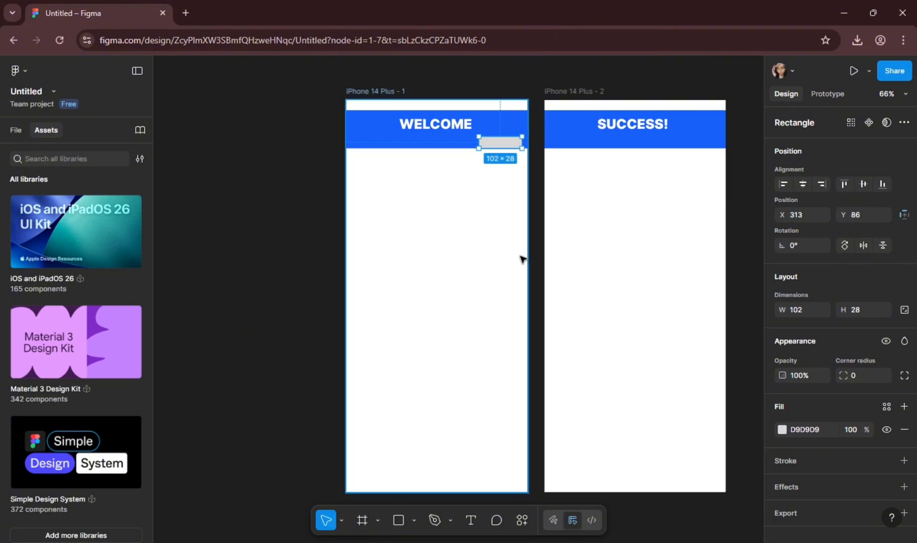
- Reposition the grey rectangle to about X 320, Y 79, fully inside the blue bar near its lower-right corner
scroll(523, 259, up, 1)
scroll(495, 193, up, 1)
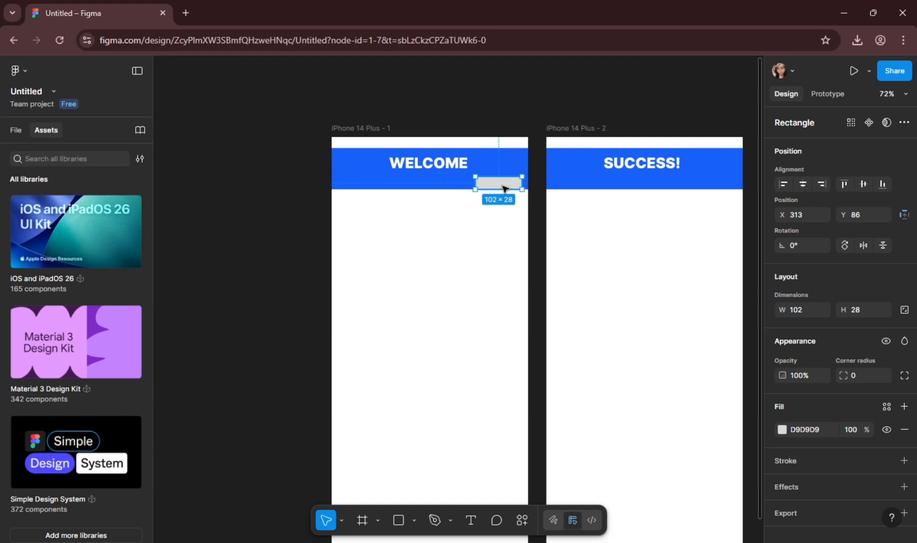
drag(505, 188, 504, 181)
scroll(504, 181, up, 5)
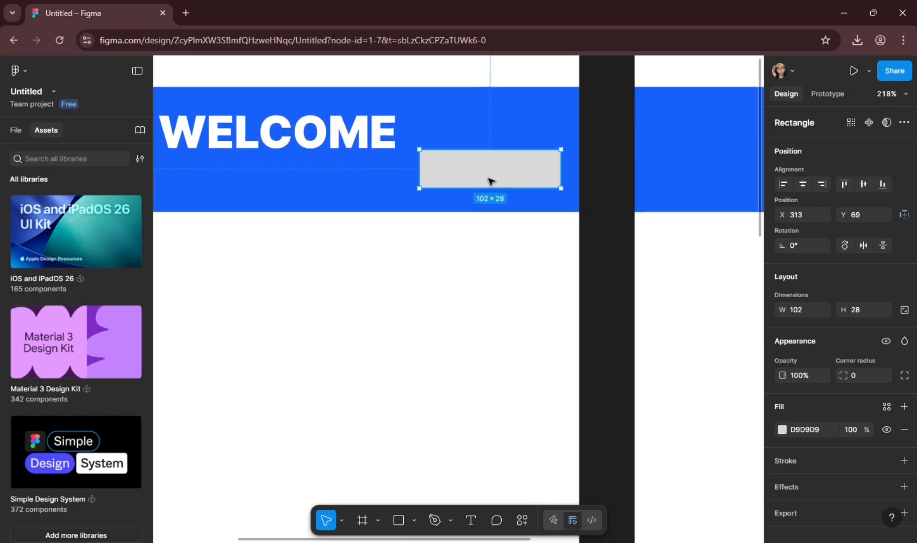
drag(497, 174, 504, 187)
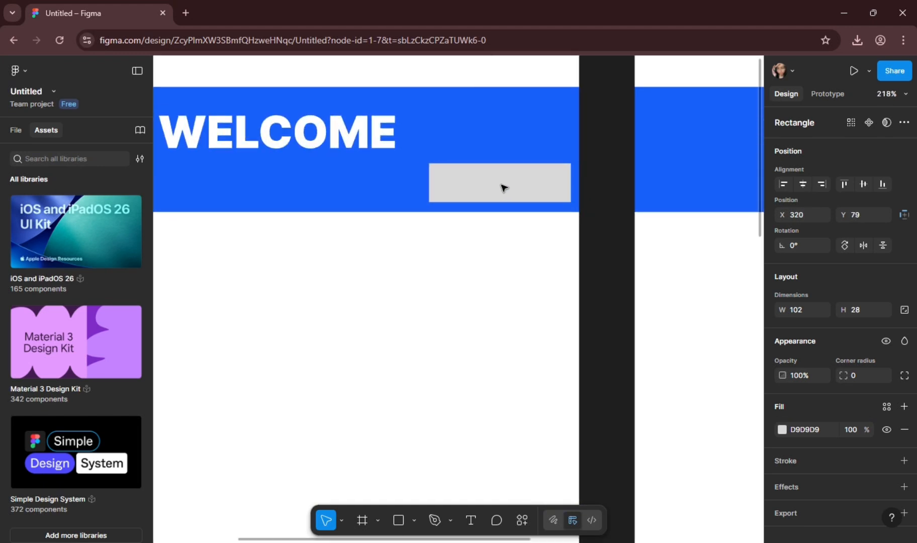
scroll(843, 415, down, 1)
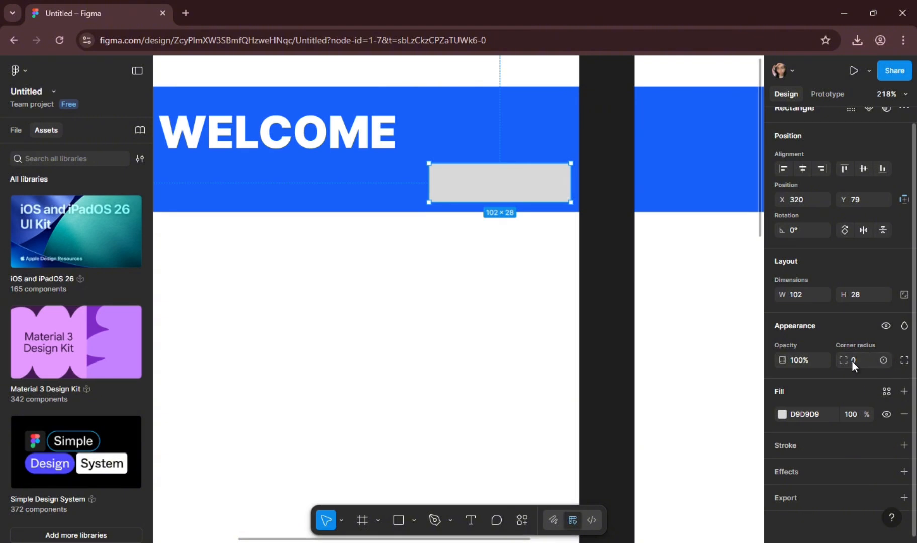
mouse_move(842, 361)
mouse_down()
mouse_move(831, 363)
mouse_move(854, 363)
mouse_move(834, 363)
mouse_up()
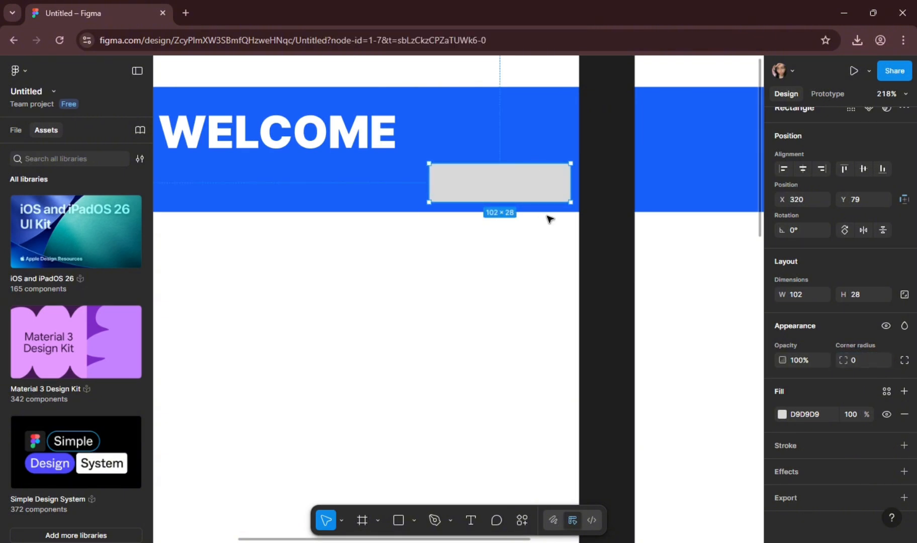
click(614, 277)
- Add a LOG IN text layer starting over the grey rectangle on the WELCOME screen
click(471, 521)
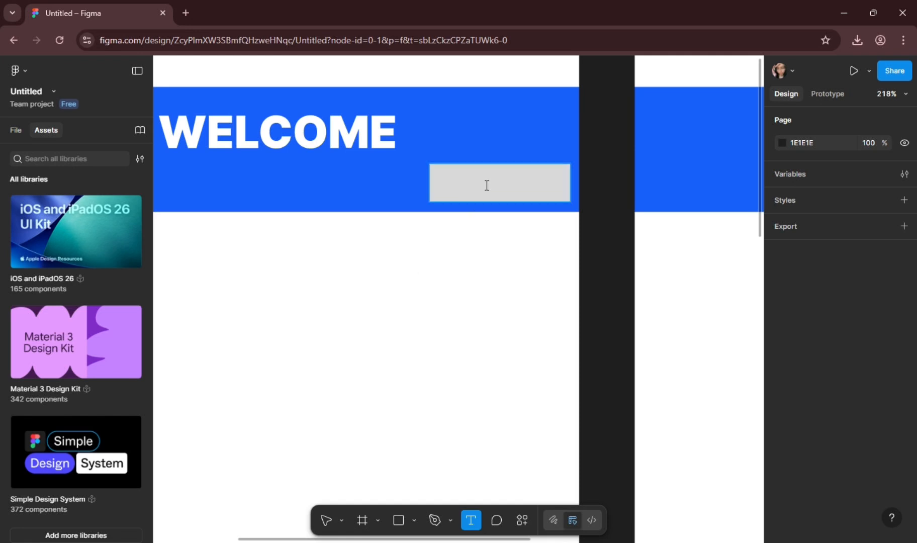
click(485, 184)
text(LOGIN)
click(397, 241)
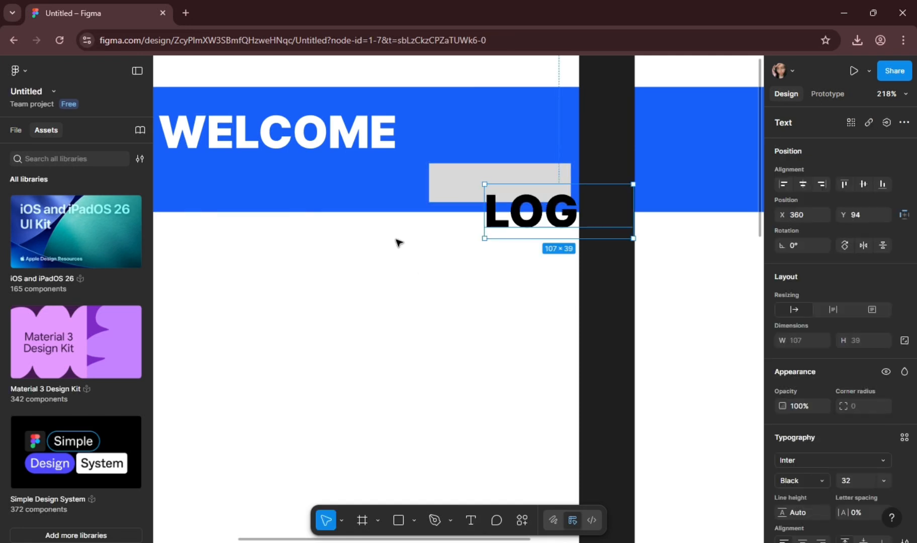
- Set the LOG IN text's font size to 15 and centre it on the grey rectangle
drag(547, 213, 469, 226)
scroll(857, 397, down, 4)
key(Return)
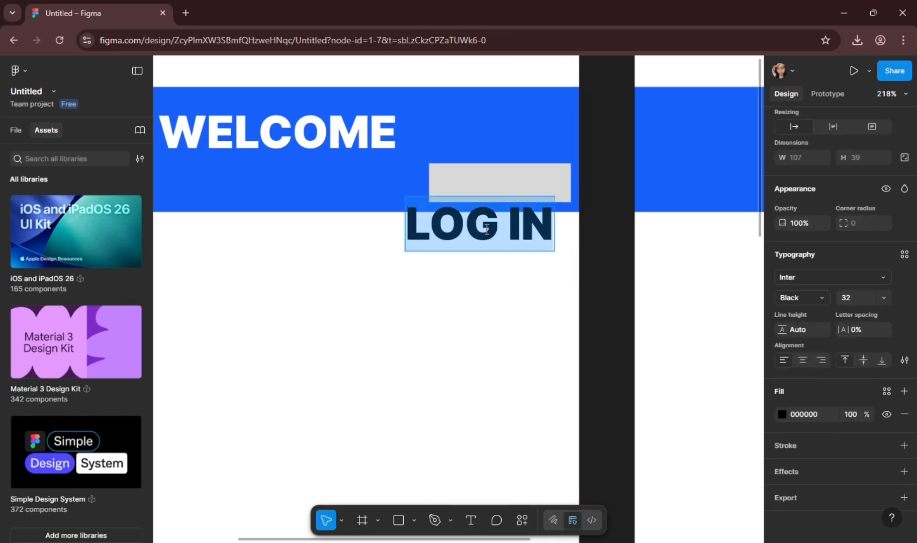
click(883, 298)
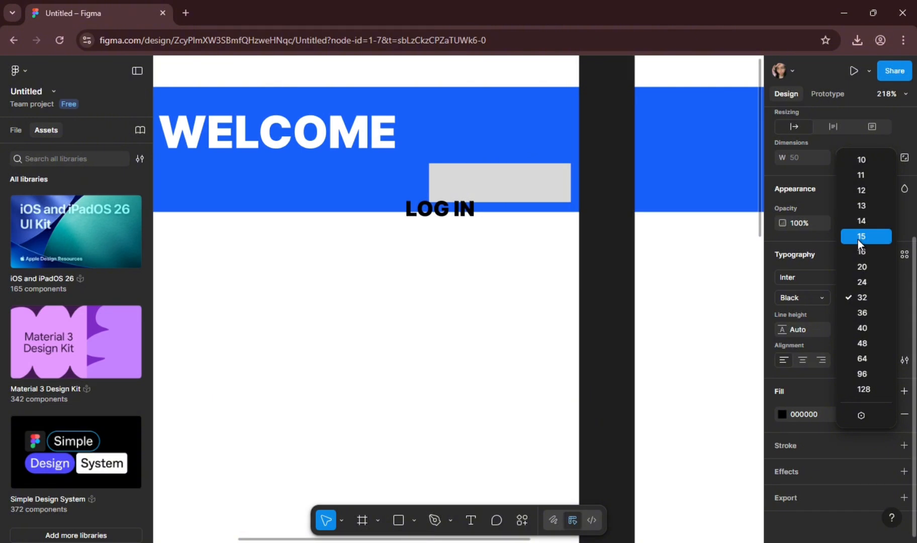
click(857, 237)
key(Escape)
drag(450, 214, 507, 189)
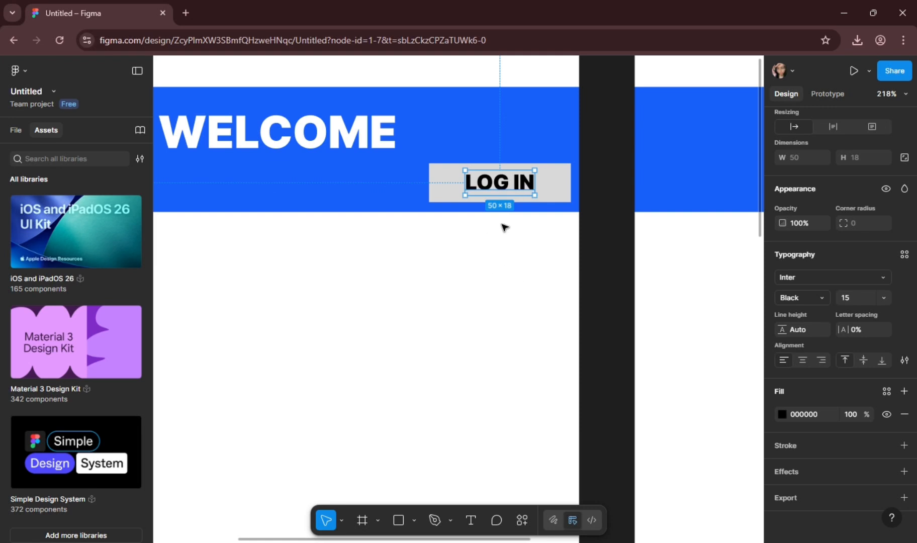
click(505, 307)
- Add a prototype connection from the LOG IN text to the iPhone 14 Plus - 2 frame, keeping On tap, Navigate to and Instant
scroll(501, 298, down, 3)
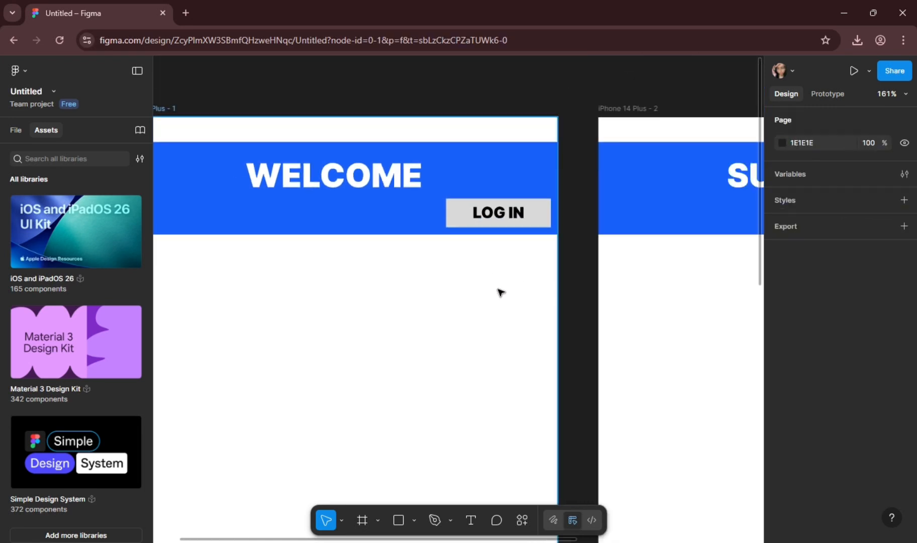
scroll(501, 291, down, 5)
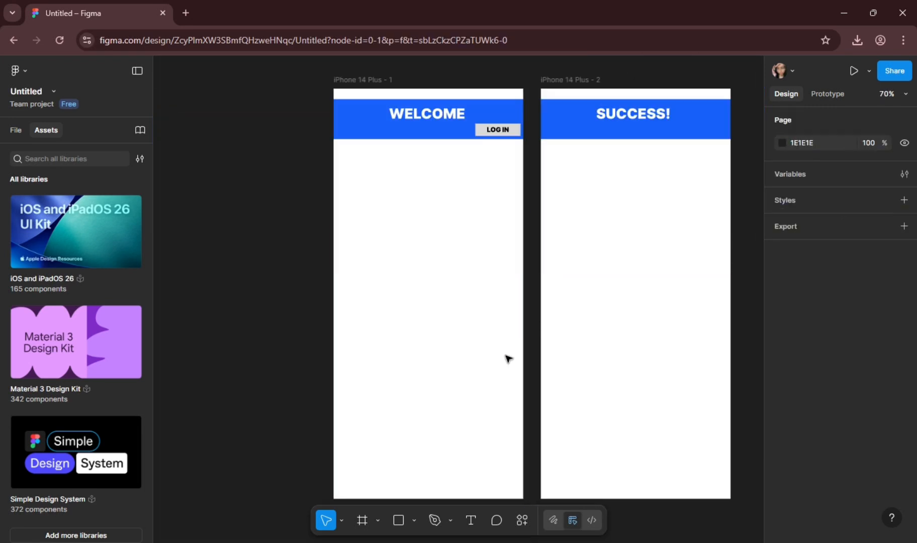
click(838, 96)
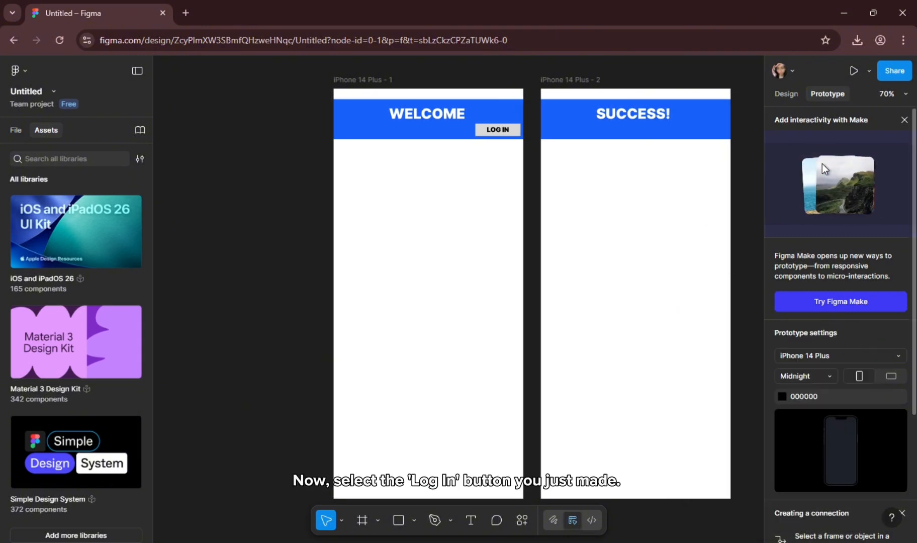
click(498, 131)
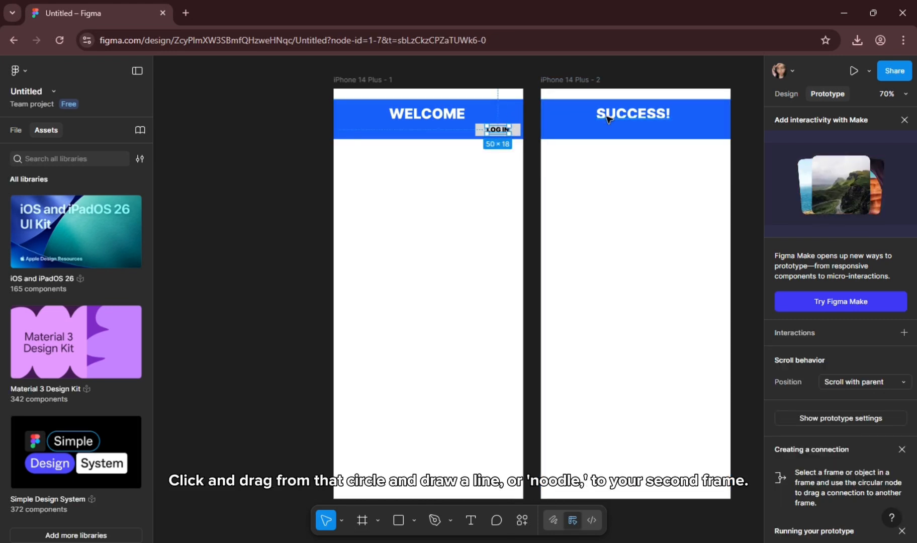
drag(510, 130, 551, 249)
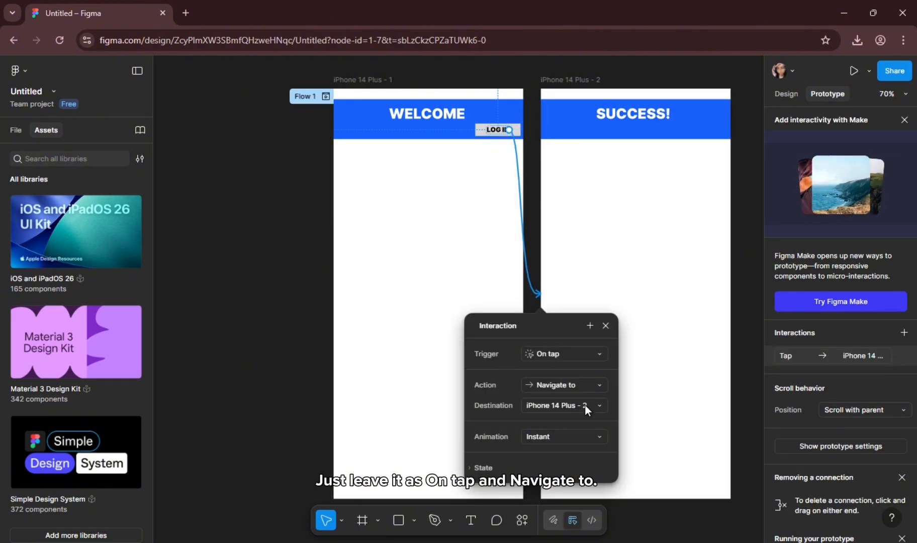
click(604, 324)
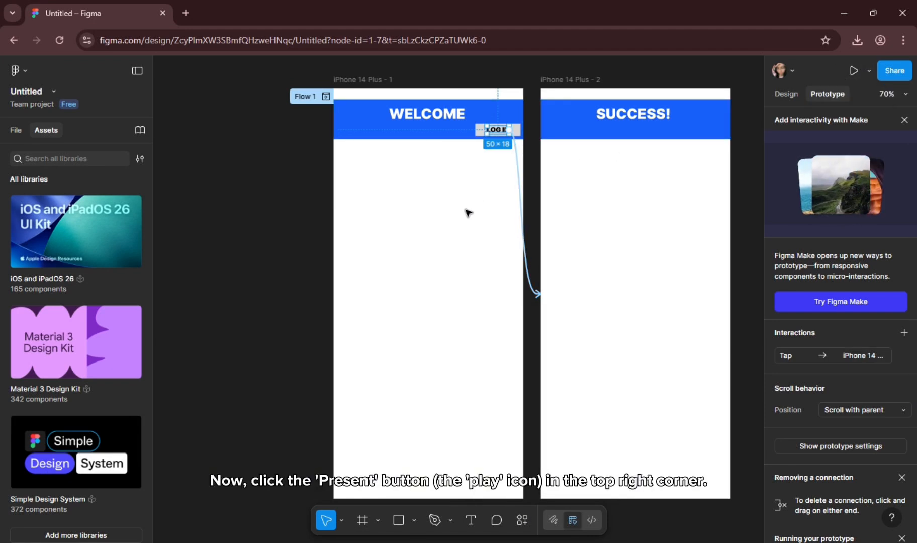
click(465, 210)
- Present the prototype and test the LOG IN link on the WELCOME screen
click(850, 69)
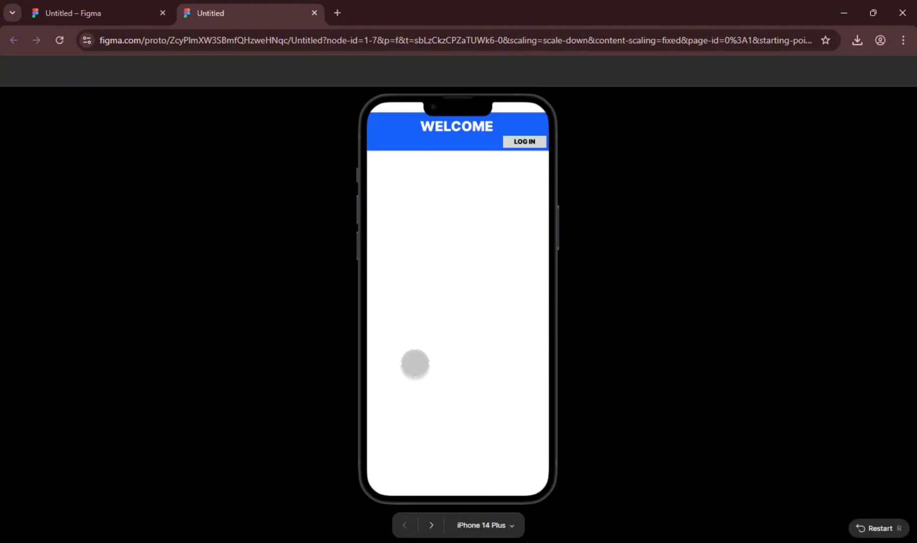
click(532, 145)
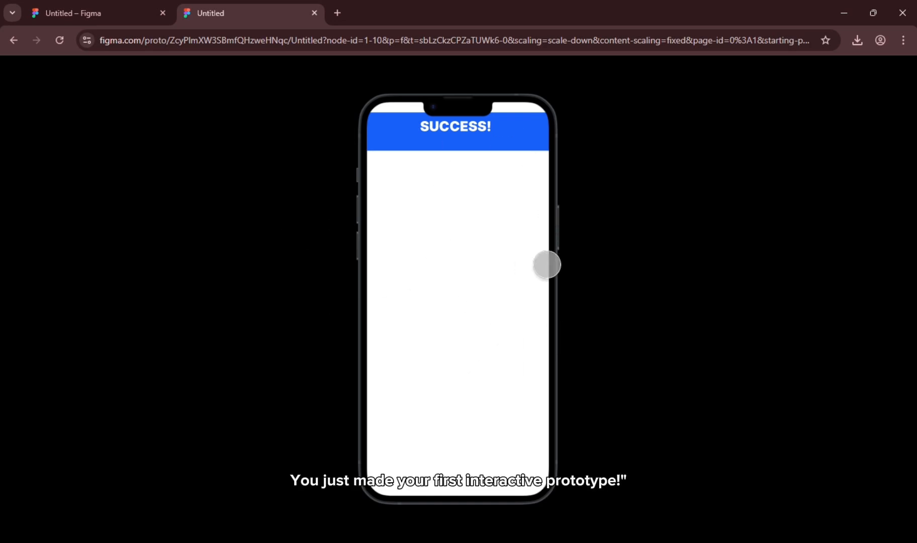
click(92, 14)
click(263, 19)
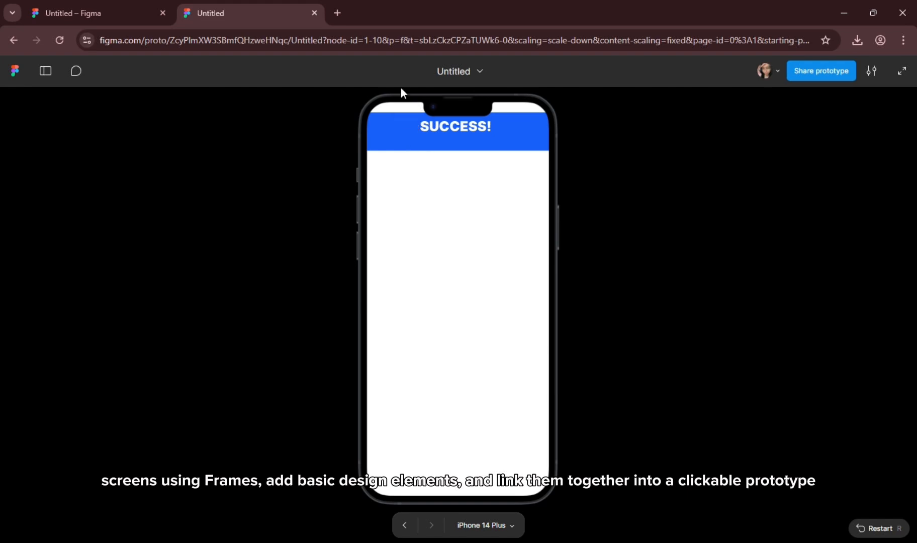
click(417, 20)
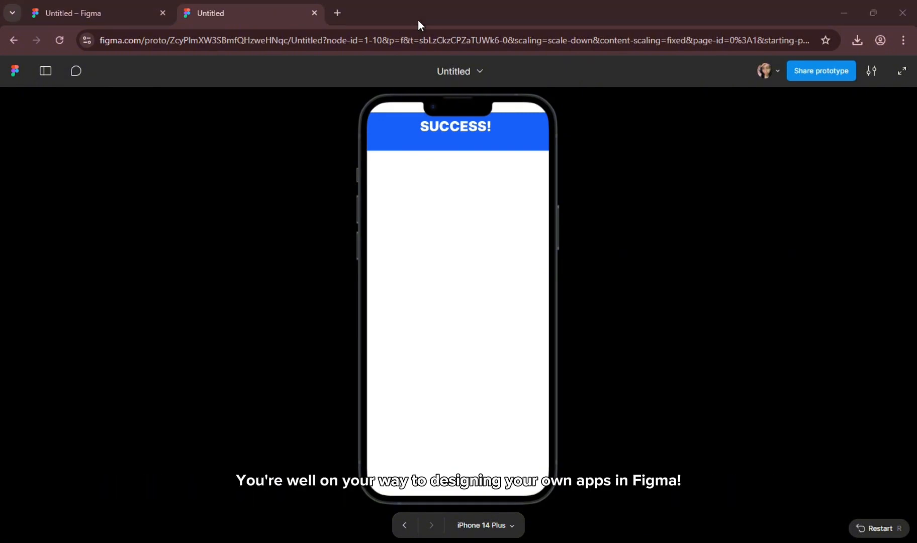